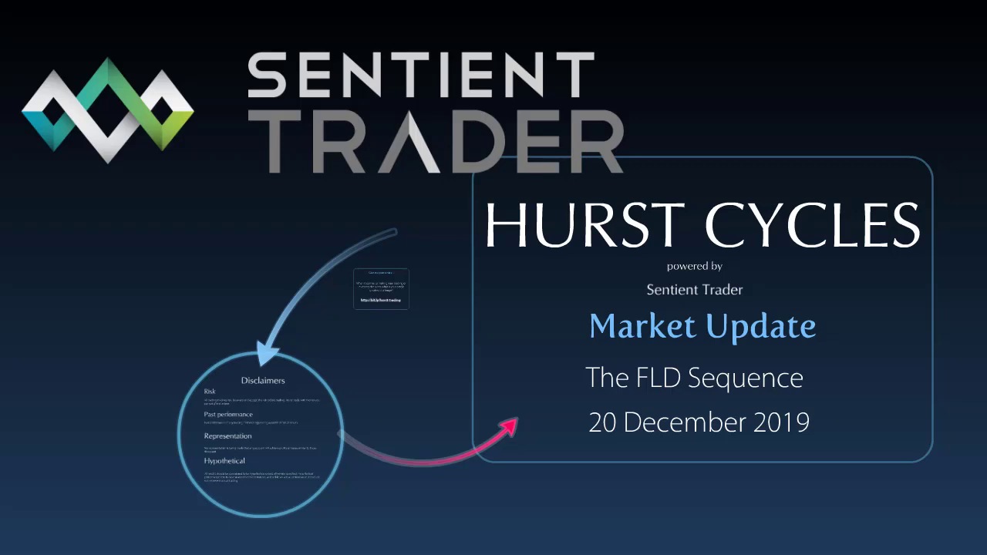
# Advance to the SPX 500 chart, point a yellow arrow at the late-November peak, and write the letter F beside it
pyautogui.press('Right')
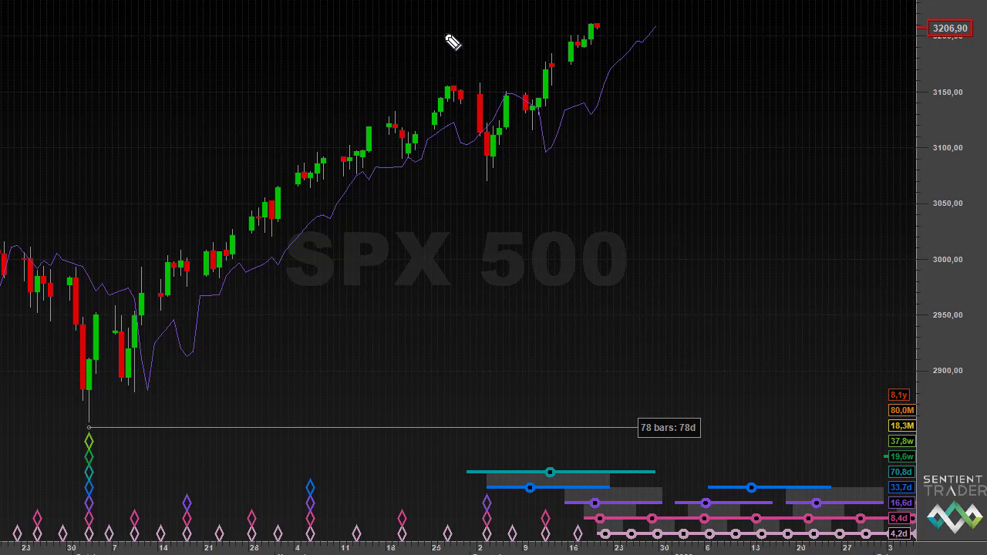
pyautogui.moveTo(444, 34)
pyautogui.mouseDown()
pyautogui.moveTo(441, 81)
pyautogui.moveTo(453, 71)
pyautogui.moveTo(434, 69)
pyautogui.mouseUp()
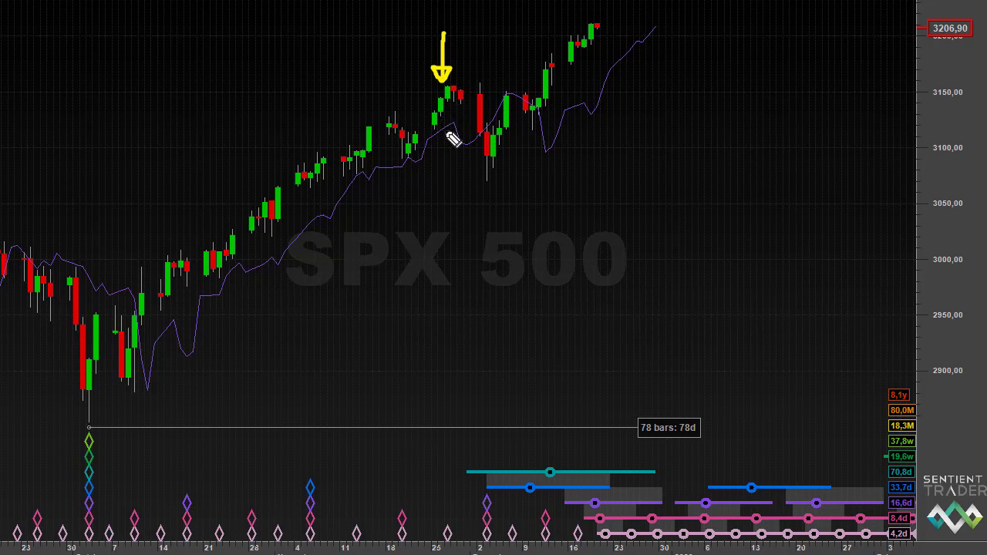
pyautogui.moveTo(486, 43)
pyautogui.mouseDown()
pyautogui.moveTo(504, 35)
pyautogui.moveTo(486, 51)
pyautogui.mouseUp()
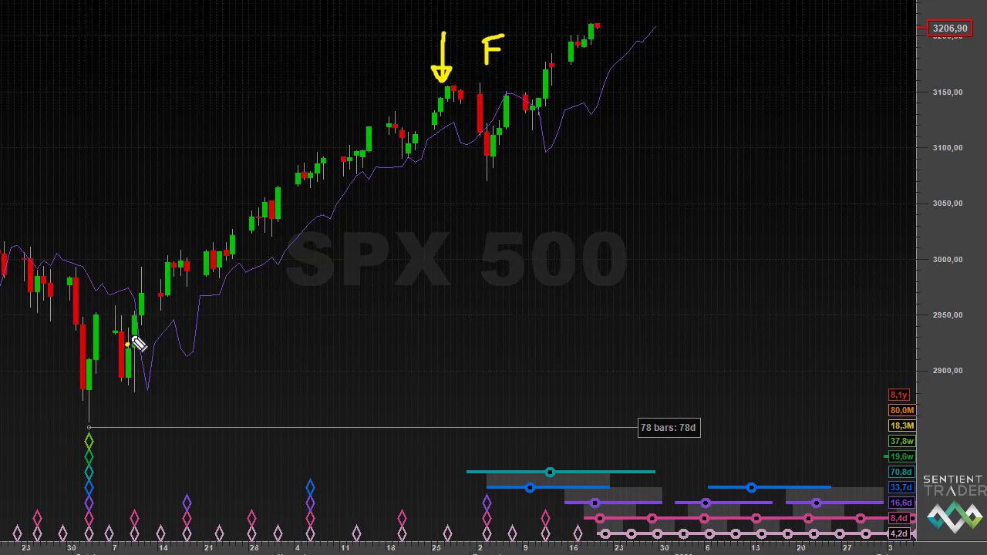
# Trace the early-October price rise, label it A, and point an arrow at the tall early-October column of trough diamonds
pyautogui.moveTo(127, 356); pyautogui.dragTo(162, 279)
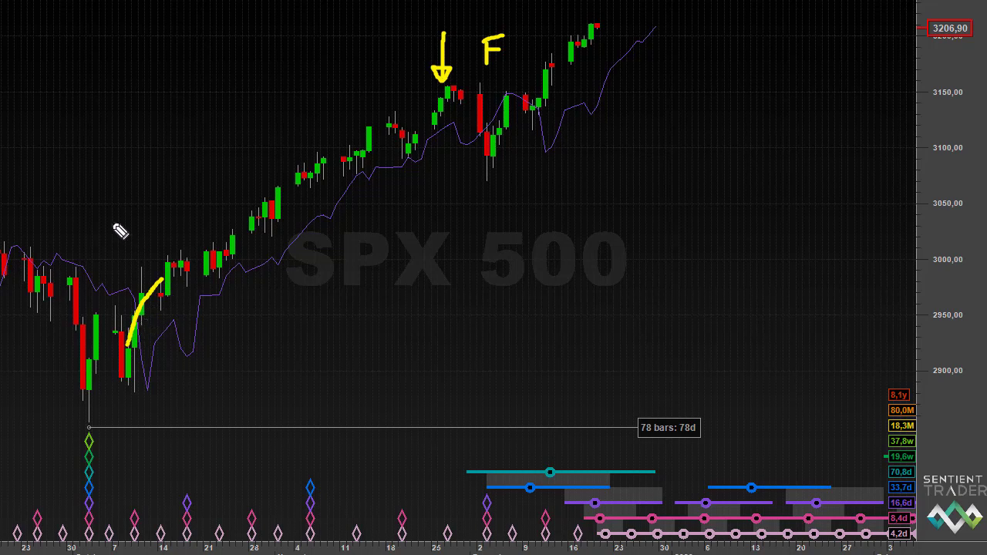
pyautogui.moveTo(101, 251)
pyautogui.mouseDown()
pyautogui.moveTo(113, 216)
pyautogui.moveTo(129, 249)
pyautogui.moveTo(123, 236)
pyautogui.mouseUp()
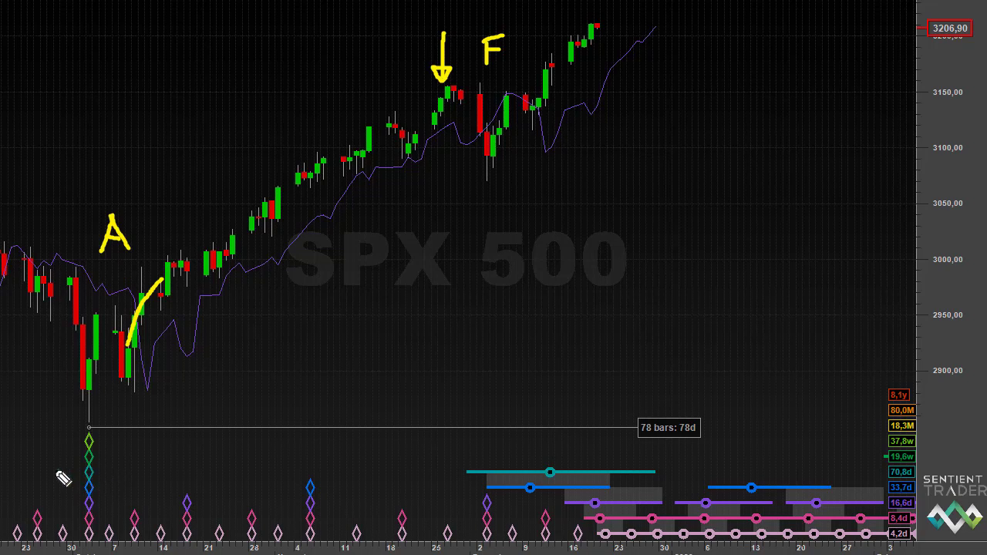
pyautogui.moveTo(164, 463)
pyautogui.mouseDown()
pyautogui.moveTo(93, 477)
pyautogui.moveTo(108, 483)
pyautogui.mouseUp()
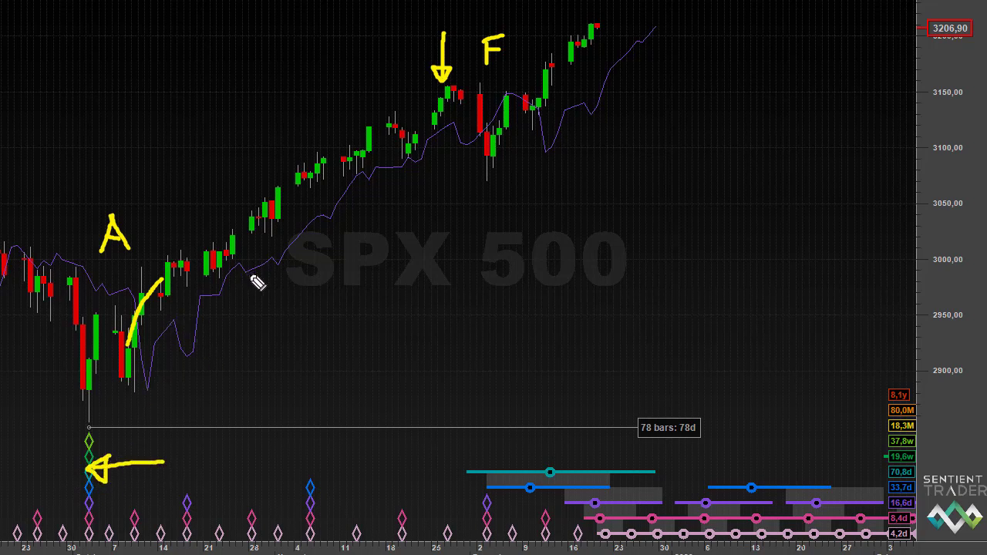
# Draw an up arrow below the early-November price, circle A, and encircle and point arrows at the mid-October diamond column
pyautogui.moveTo(303, 270)
pyautogui.mouseDown()
pyautogui.moveTo(302, 231)
pyautogui.moveTo(310, 246)
pyautogui.mouseUp()
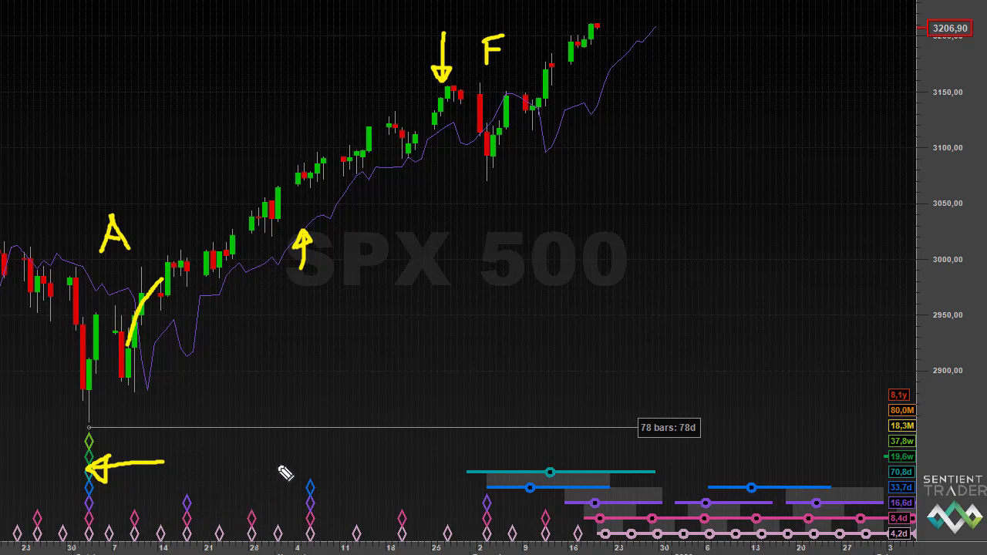
pyautogui.moveTo(277, 464)
pyautogui.mouseDown()
pyautogui.moveTo(214, 521)
pyautogui.moveTo(229, 515)
pyautogui.moveTo(213, 506)
pyautogui.mouseUp()
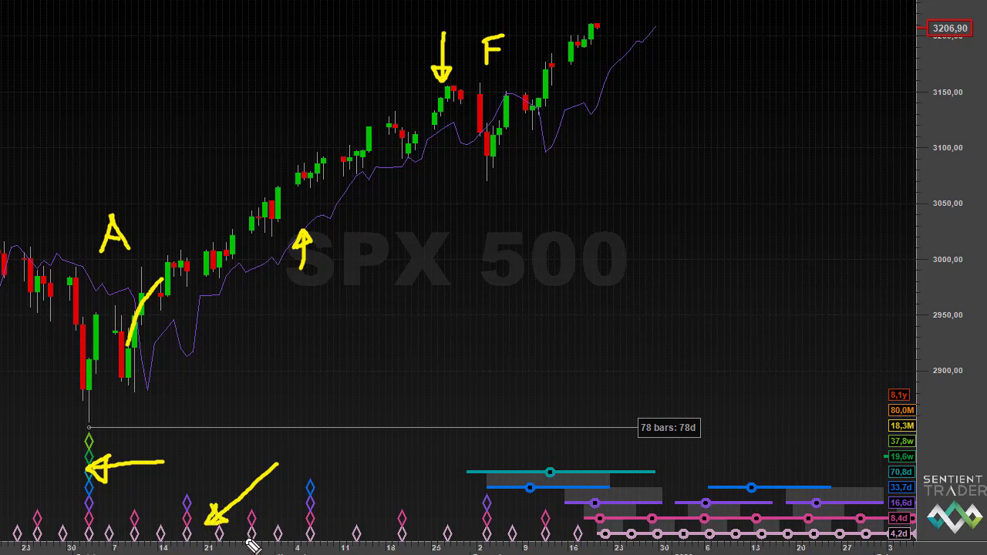
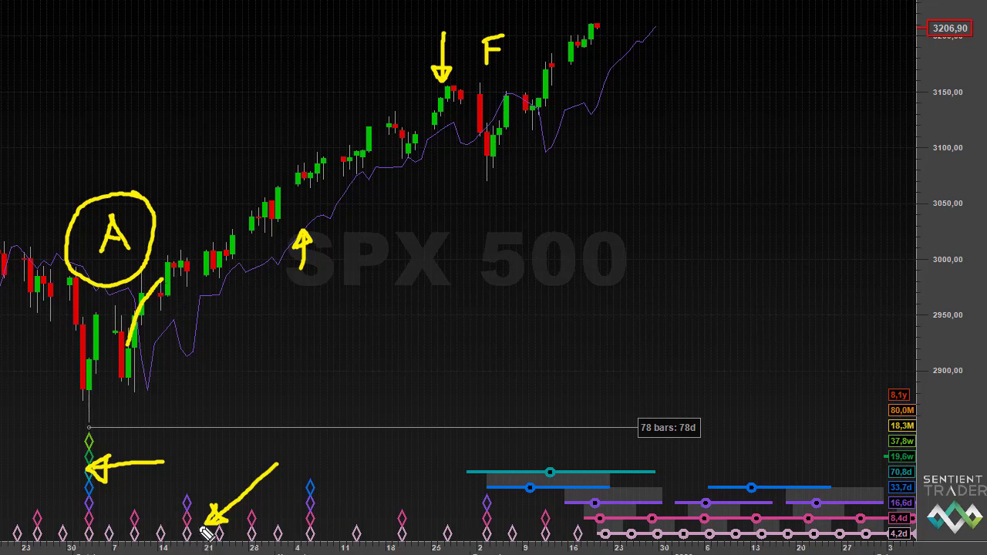
pyautogui.moveTo(202, 520)
pyautogui.mouseDown()
pyautogui.moveTo(193, 496)
pyautogui.moveTo(182, 516)
pyautogui.moveTo(185, 551)
pyautogui.moveTo(202, 540)
pyautogui.moveTo(207, 498)
pyautogui.mouseUp()
pyautogui.moveTo(244, 457)
pyautogui.mouseDown()
pyautogui.moveTo(205, 497)
pyautogui.moveTo(219, 494)
pyautogui.mouseUp()
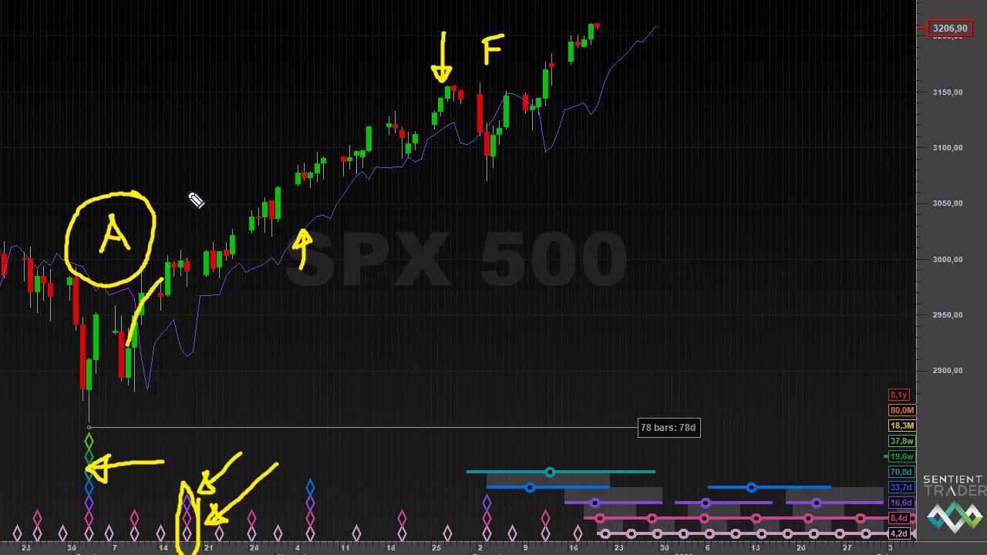
# Point an arrow at the mid-October peak, trace the small dip after it, and write a circled B below
pyautogui.moveTo(192, 191)
pyautogui.mouseDown()
pyautogui.moveTo(190, 221)
pyautogui.moveTo(183, 211)
pyautogui.moveTo(194, 227)
pyautogui.moveTo(202, 220)
pyautogui.mouseUp()
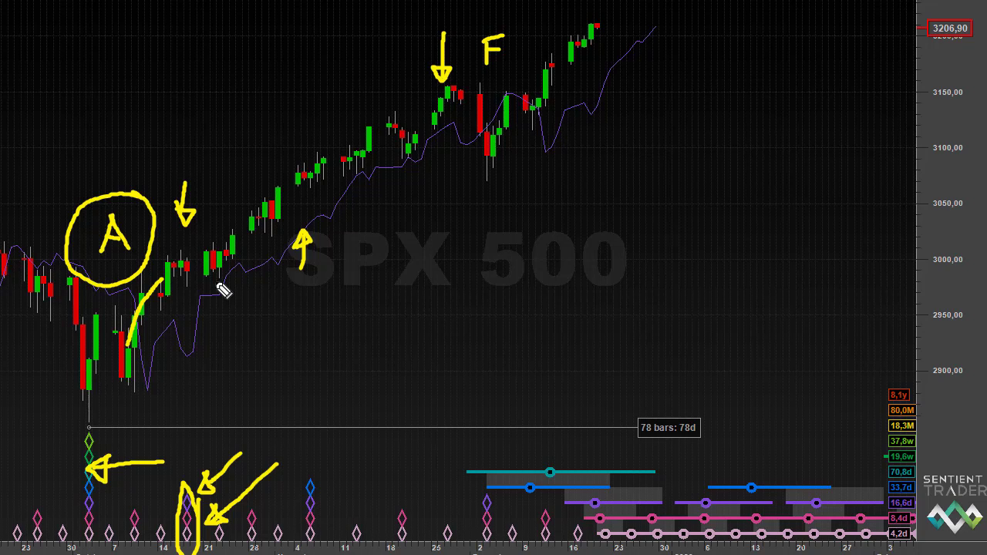
pyautogui.click(171, 260)
pyautogui.moveTo(180, 266); pyautogui.dragTo(197, 295)
pyautogui.moveTo(193, 362)
pyautogui.mouseDown()
pyautogui.moveTo(193, 390)
pyautogui.moveTo(210, 363)
pyautogui.moveTo(195, 390)
pyautogui.mouseUp()
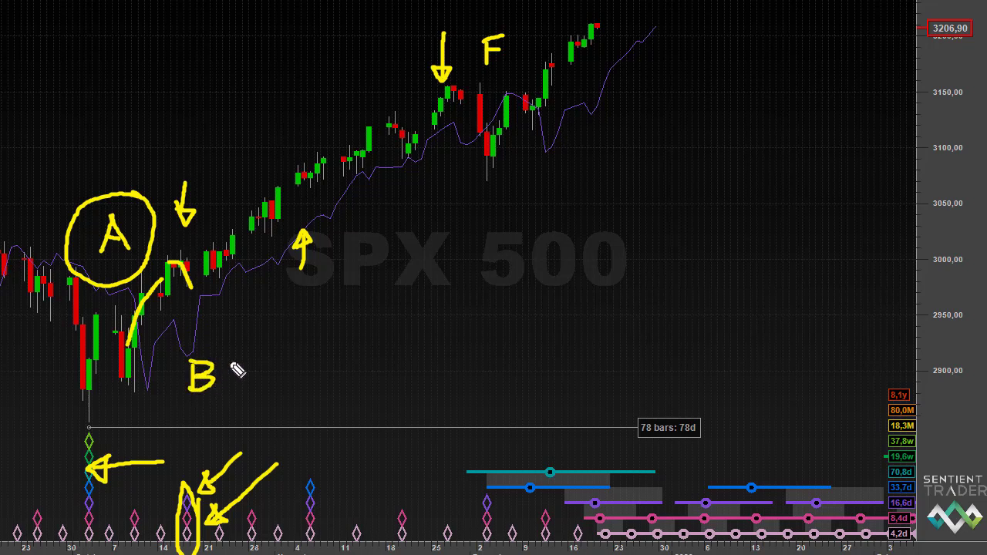
pyautogui.moveTo(230, 359)
pyautogui.mouseDown()
pyautogui.moveTo(191, 344)
pyautogui.moveTo(223, 419)
pyautogui.moveTo(240, 384)
pyautogui.mouseUp()
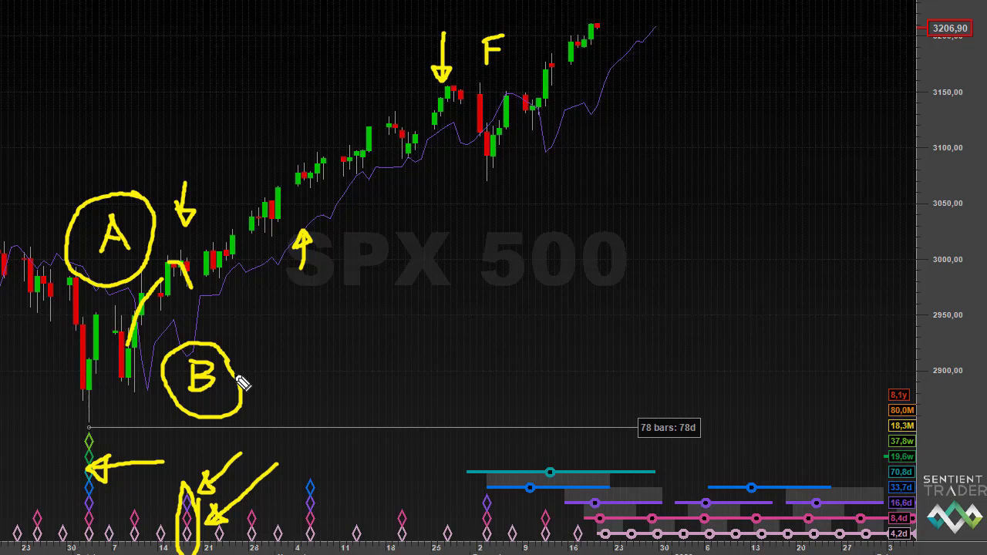
# Trace the late-October price rise and add circled letters C below and D above the price
pyautogui.moveTo(186, 291); pyautogui.dragTo(241, 220)
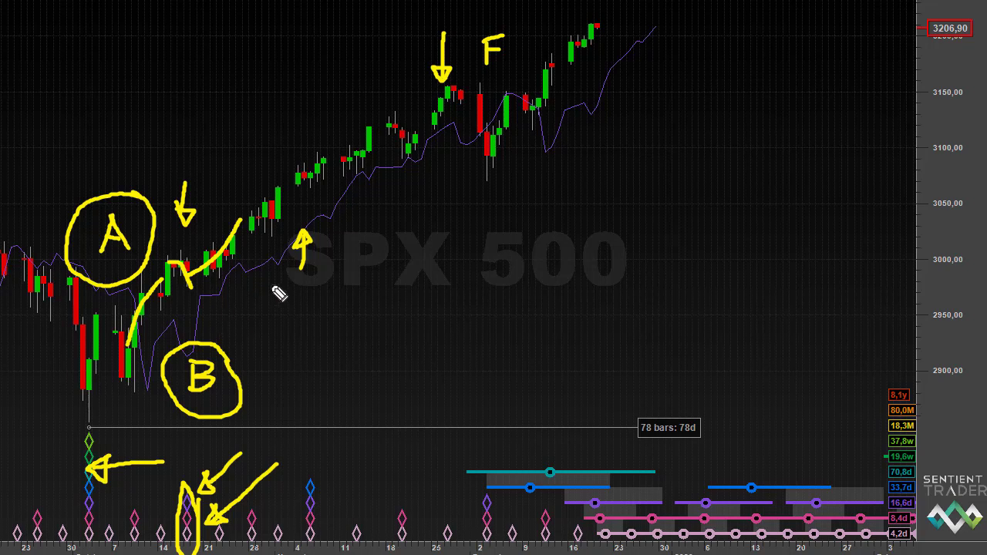
pyautogui.moveTo(278, 288)
pyautogui.mouseDown()
pyautogui.moveTo(256, 302)
pyautogui.moveTo(284, 307)
pyautogui.moveTo(245, 296)
pyautogui.moveTo(300, 328)
pyautogui.moveTo(286, 276)
pyautogui.mouseUp()
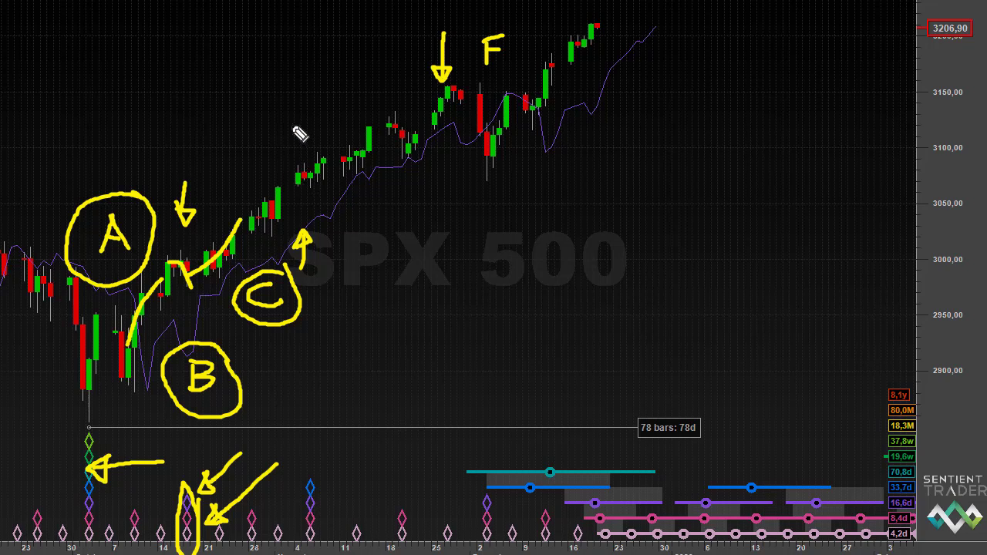
pyautogui.moveTo(262, 108)
pyautogui.mouseDown()
pyautogui.moveTo(263, 139)
pyautogui.moveTo(280, 128)
pyautogui.moveTo(267, 138)
pyautogui.mouseUp()
pyautogui.moveTo(284, 103)
pyautogui.mouseDown()
pyautogui.moveTo(243, 138)
pyautogui.moveTo(310, 131)
pyautogui.moveTo(276, 100)
pyautogui.mouseUp()
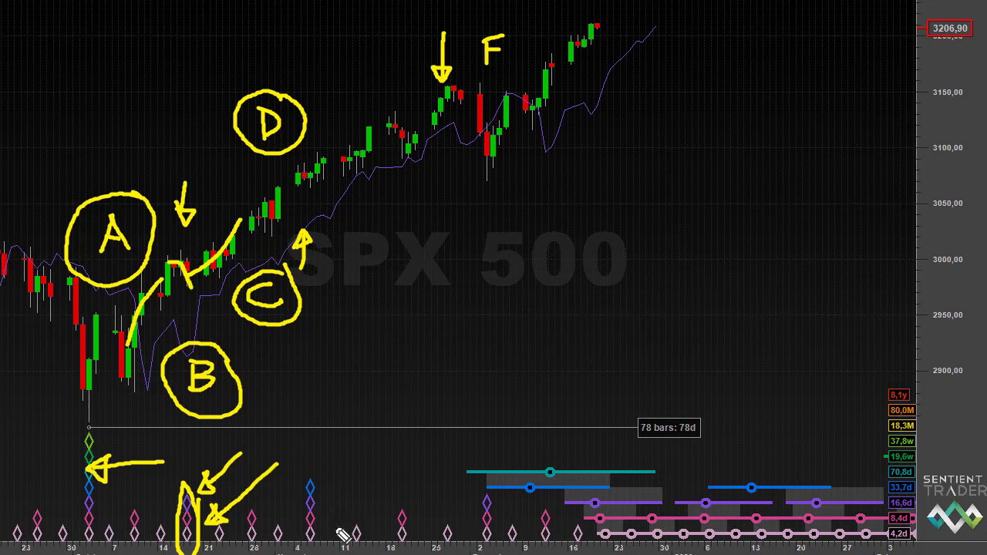
# Encircle and point an arrow at the early-November diamond column, and mark the price dip above it with a short stroke and dots
pyautogui.moveTo(339, 531)
pyautogui.mouseDown()
pyautogui.moveTo(316, 452)
pyautogui.moveTo(287, 552)
pyautogui.mouseUp()
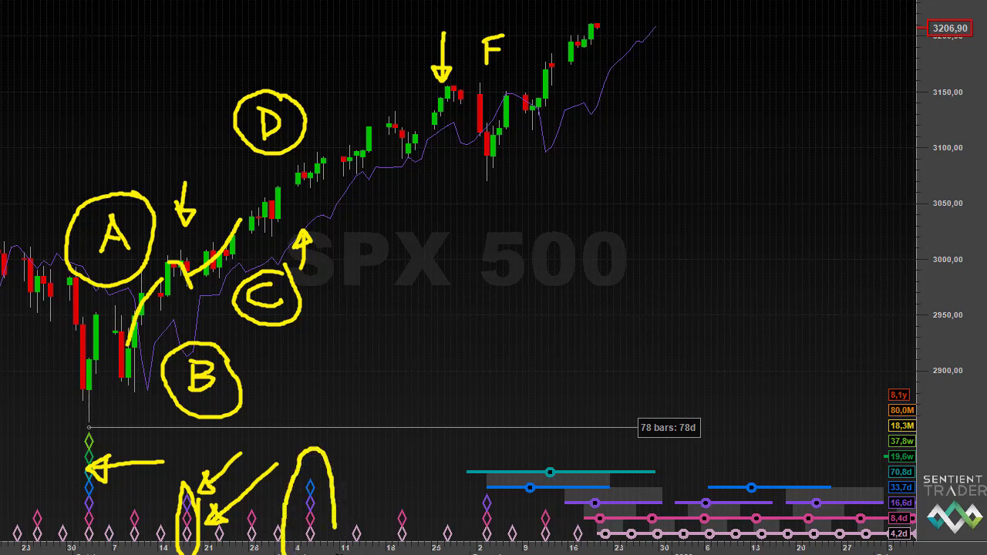
pyautogui.moveTo(395, 463); pyautogui.dragTo(343, 490)
pyautogui.moveTo(342, 490); pyautogui.dragTo(370, 489)
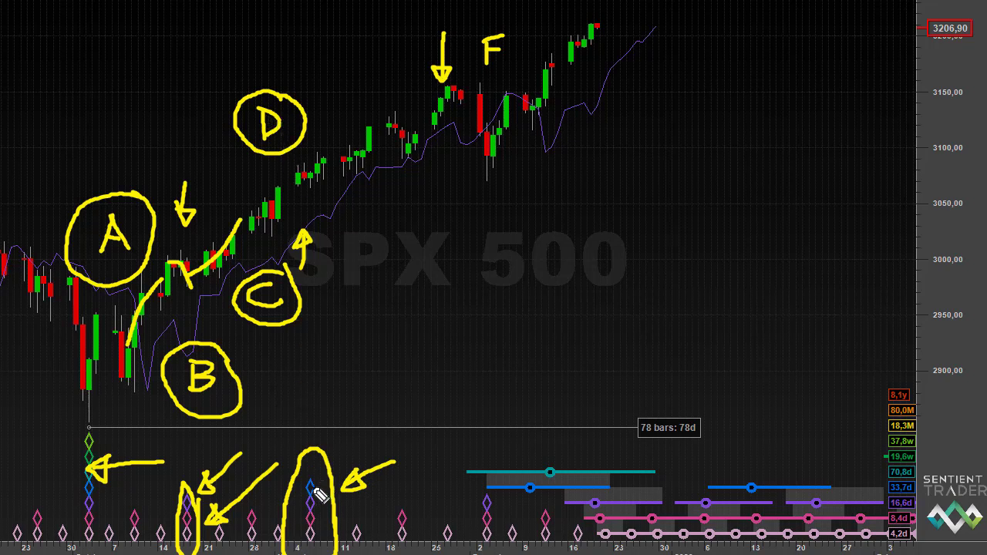
pyautogui.click(310, 204)
pyautogui.click(310, 214)
pyautogui.moveTo(294, 164); pyautogui.dragTo(303, 164)
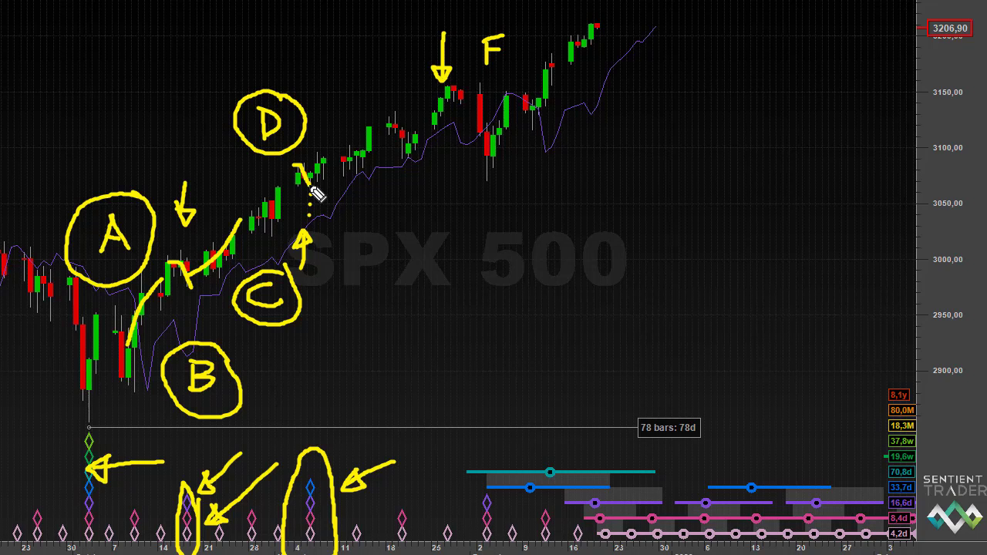
# Circle where price nears the FLD line around 12 November, add a dashed line and circled E, and point a long arrow at the early-November diamonds
pyautogui.click(364, 164)
pyautogui.moveTo(358, 167)
pyautogui.mouseDown()
pyautogui.moveTo(341, 187)
pyautogui.moveTo(370, 191)
pyautogui.moveTo(364, 176)
pyautogui.moveTo(355, 207)
pyautogui.mouseUp()
pyautogui.moveTo(353, 247); pyautogui.dragTo(353, 341)
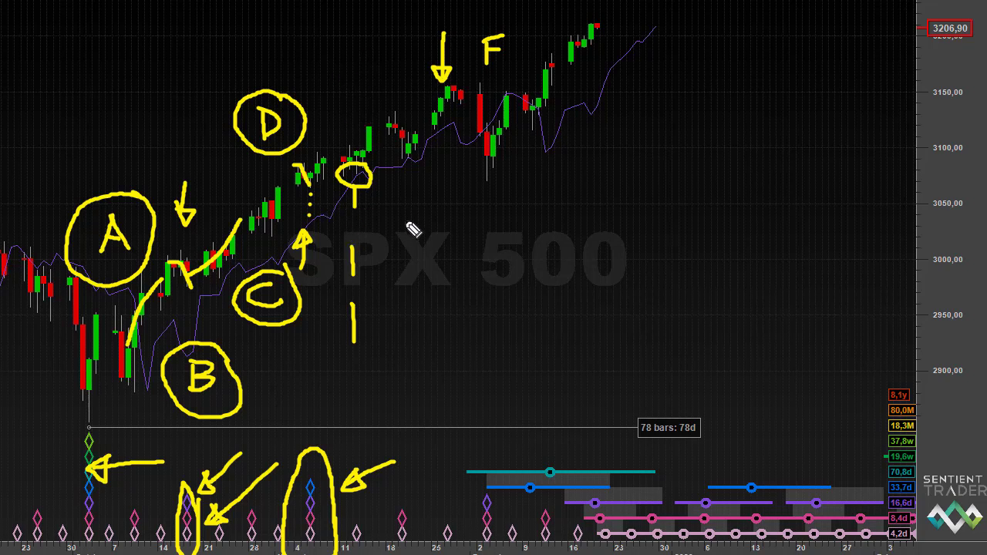
pyautogui.moveTo(397, 206)
pyautogui.mouseDown()
pyautogui.moveTo(398, 233)
pyautogui.moveTo(417, 207)
pyautogui.moveTo(396, 206)
pyautogui.moveTo(441, 209)
pyautogui.moveTo(403, 181)
pyautogui.mouseUp()
pyautogui.moveTo(410, 342); pyautogui.dragTo(372, 402)
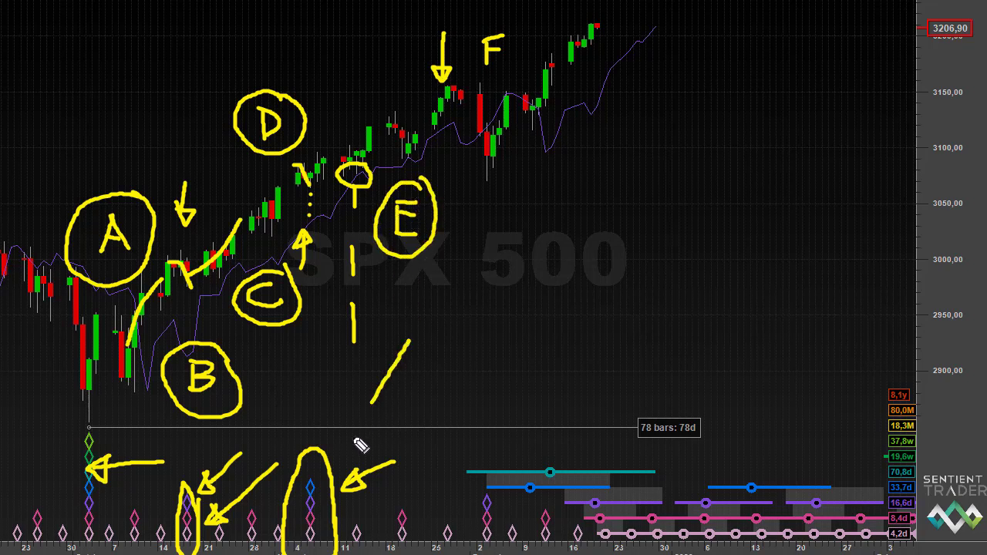
pyautogui.moveTo(357, 440)
pyautogui.mouseDown()
pyautogui.moveTo(341, 461)
pyautogui.moveTo(348, 440)
pyautogui.mouseUp()
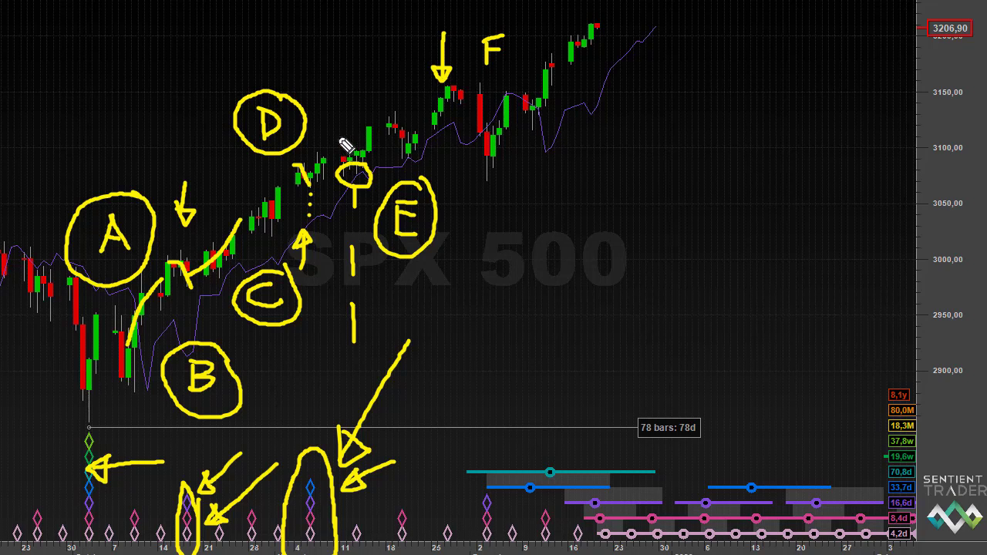
# Draw a rising arrow above the mid-November price, circle the letter F, and circle the price low above E
pyautogui.moveTo(337, 137)
pyautogui.mouseDown()
pyautogui.moveTo(361, 123)
pyautogui.moveTo(380, 79)
pyautogui.moveTo(390, 88)
pyautogui.moveTo(377, 84)
pyautogui.mouseUp()
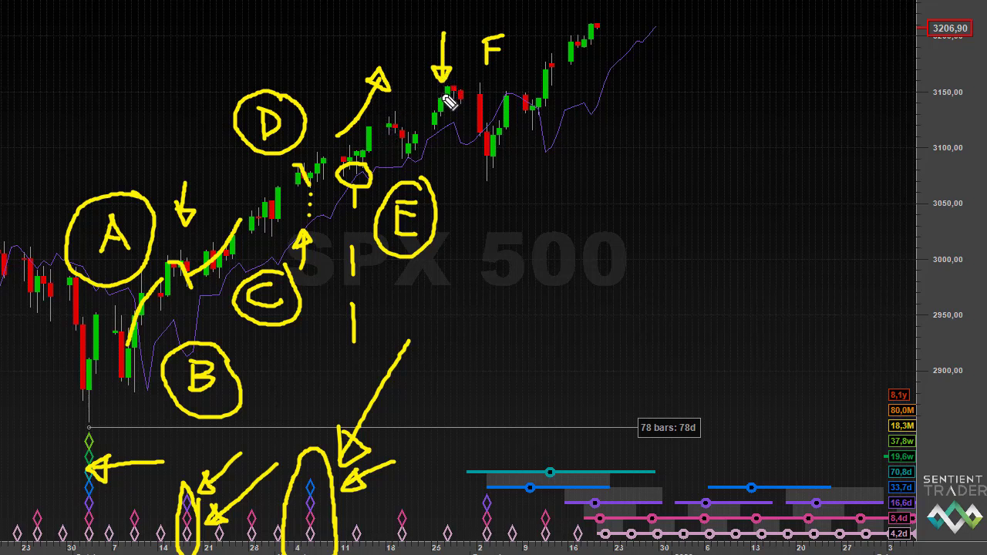
pyautogui.moveTo(525, 34)
pyautogui.mouseDown()
pyautogui.moveTo(485, 32)
pyautogui.moveTo(497, 83)
pyautogui.moveTo(527, 40)
pyautogui.moveTo(523, 28)
pyautogui.mouseUp()
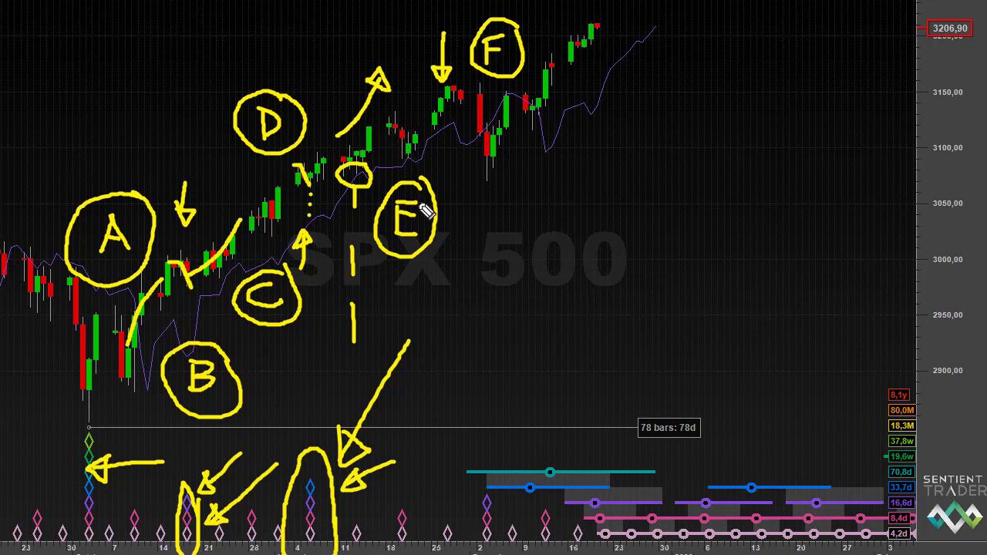
pyautogui.moveTo(422, 143)
pyautogui.mouseDown()
pyautogui.moveTo(414, 159)
pyautogui.moveTo(426, 171)
pyautogui.mouseUp()
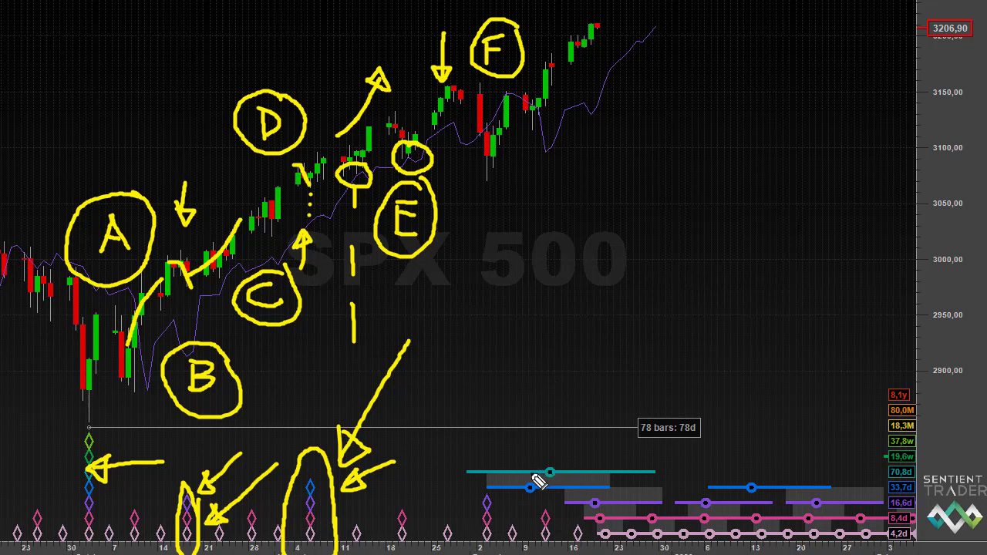
# Outline the projected lows with a downward wedge, encircle the early-December diamonds, and add arrows to the mid-October and early-November columns
pyautogui.moveTo(528, 469)
pyautogui.mouseDown()
pyautogui.moveTo(580, 532)
pyautogui.moveTo(634, 458)
pyautogui.moveTo(520, 470)
pyautogui.mouseUp()
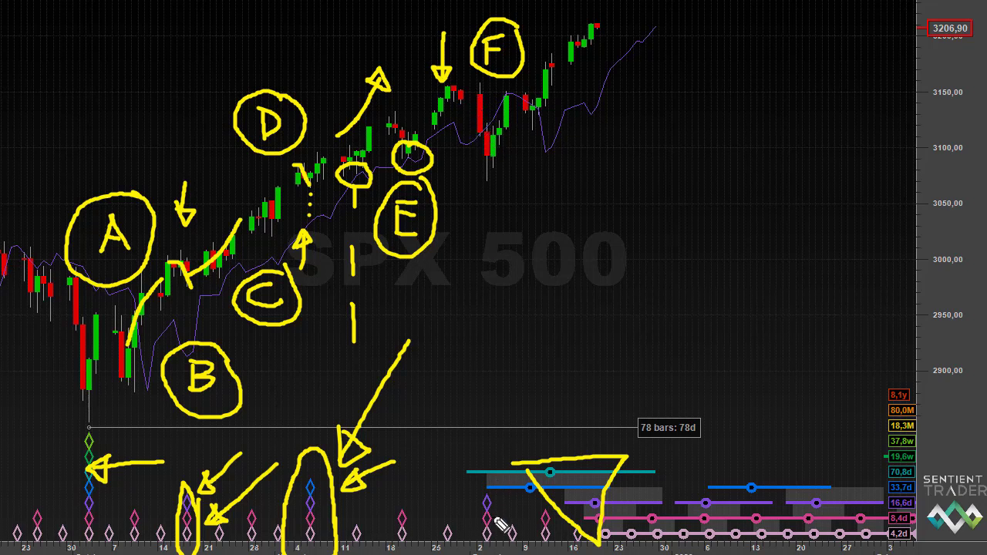
pyautogui.moveTo(486, 486)
pyautogui.mouseDown()
pyautogui.moveTo(481, 541)
pyautogui.moveTo(500, 513)
pyautogui.moveTo(488, 494)
pyautogui.mouseUp()
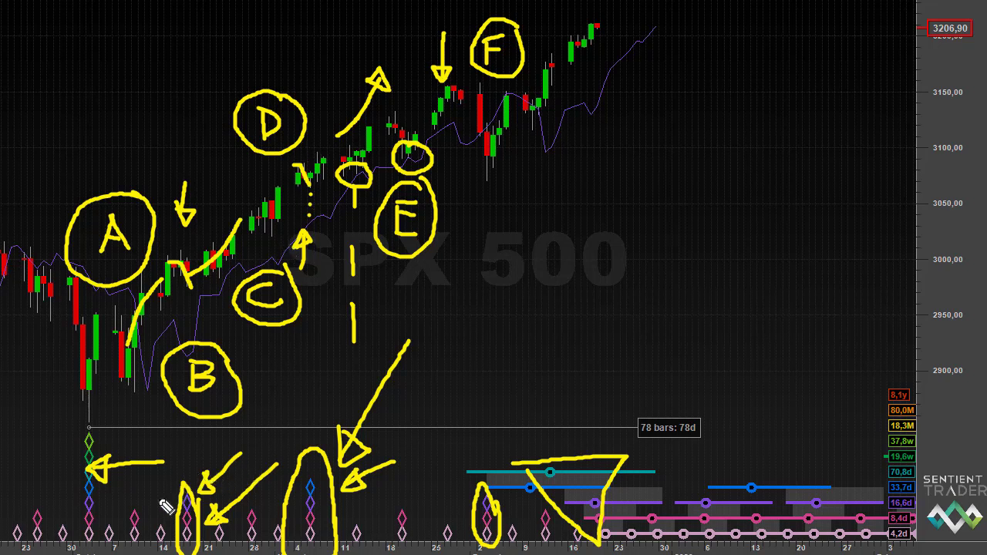
pyautogui.moveTo(137, 491)
pyautogui.mouseDown()
pyautogui.moveTo(170, 506)
pyautogui.moveTo(168, 493)
pyautogui.mouseUp()
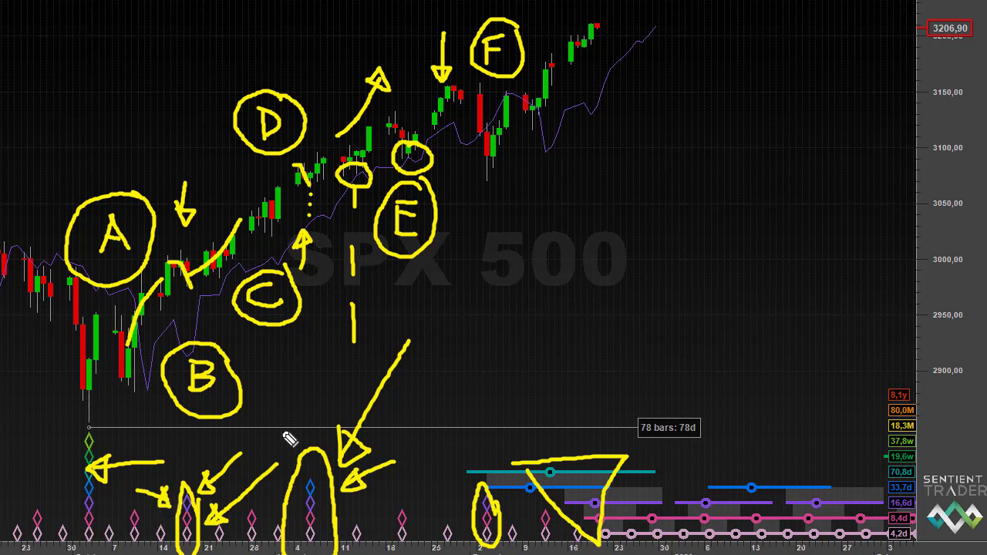
pyautogui.moveTo(280, 430); pyautogui.dragTo(300, 458)
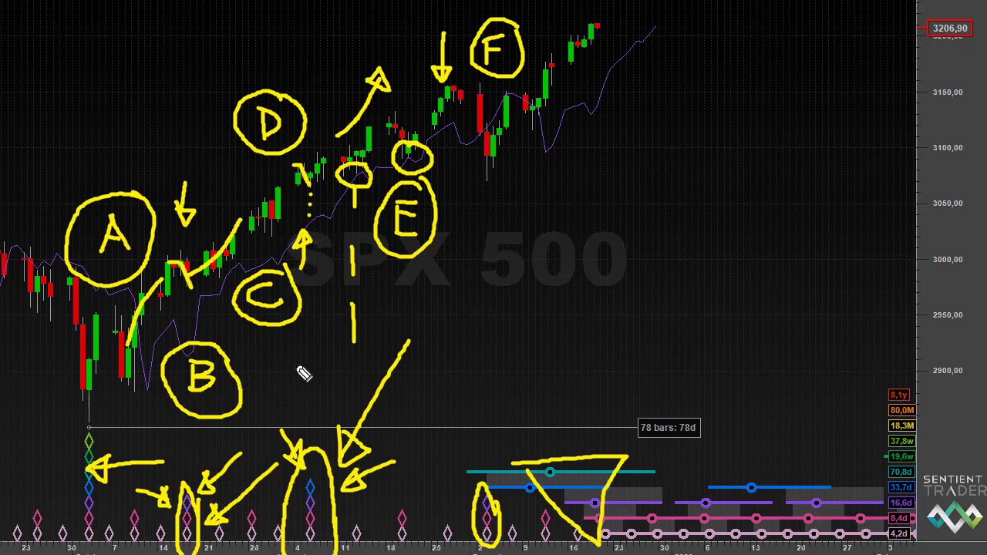
# Draw pointer lines to B and D, and two arrows below the price, one towards E and one straight up beside it
pyautogui.moveTo(300, 367); pyautogui.dragTo(245, 370)
pyautogui.moveTo(325, 43); pyautogui.dragTo(268, 136)
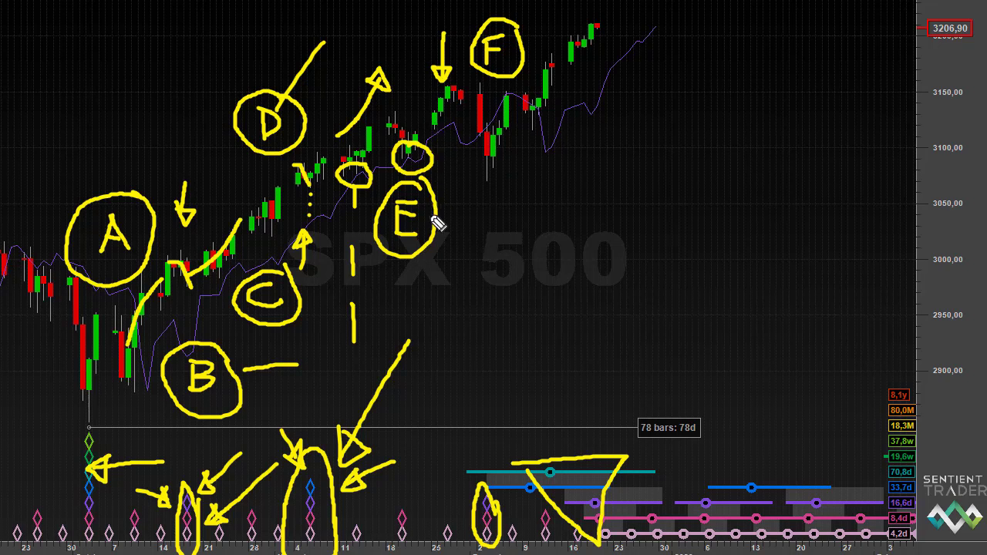
pyautogui.moveTo(485, 356)
pyautogui.mouseDown()
pyautogui.moveTo(431, 267)
pyautogui.moveTo(452, 279)
pyautogui.mouseUp()
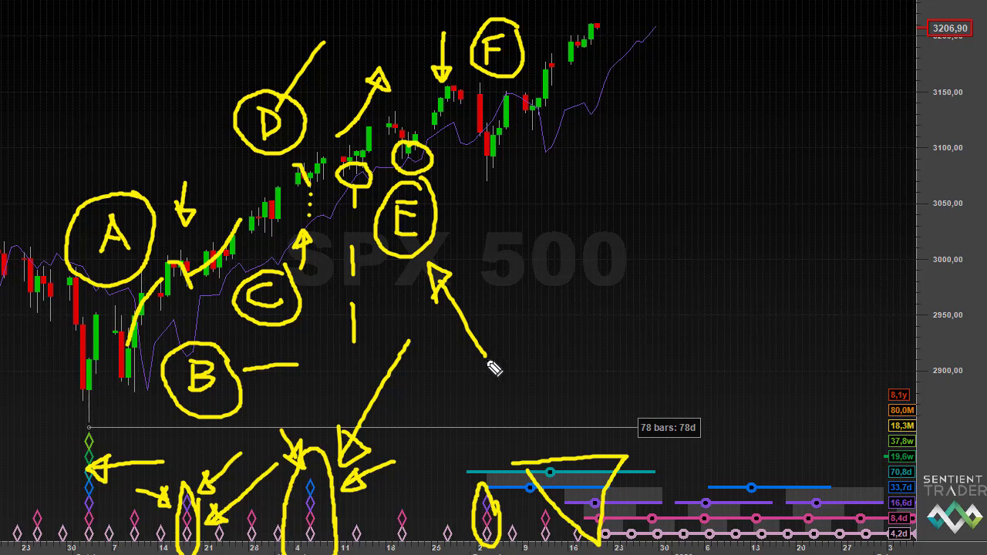
pyautogui.moveTo(486, 356)
pyautogui.mouseDown()
pyautogui.moveTo(483, 240)
pyautogui.moveTo(492, 231)
pyautogui.moveTo(478, 263)
pyautogui.mouseUp()
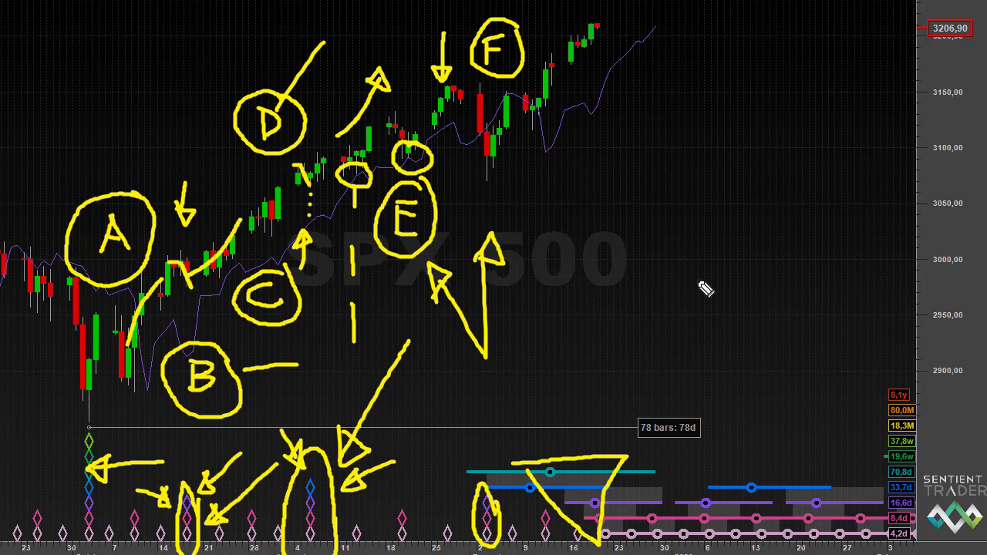
# Write the letters G and H below the December price, and trace the fall from the late-November peak and the rise after it
pyautogui.moveTo(541, 177)
pyautogui.mouseDown()
pyautogui.moveTo(527, 187)
pyautogui.moveTo(540, 201)
pyautogui.moveTo(555, 189)
pyautogui.mouseUp()
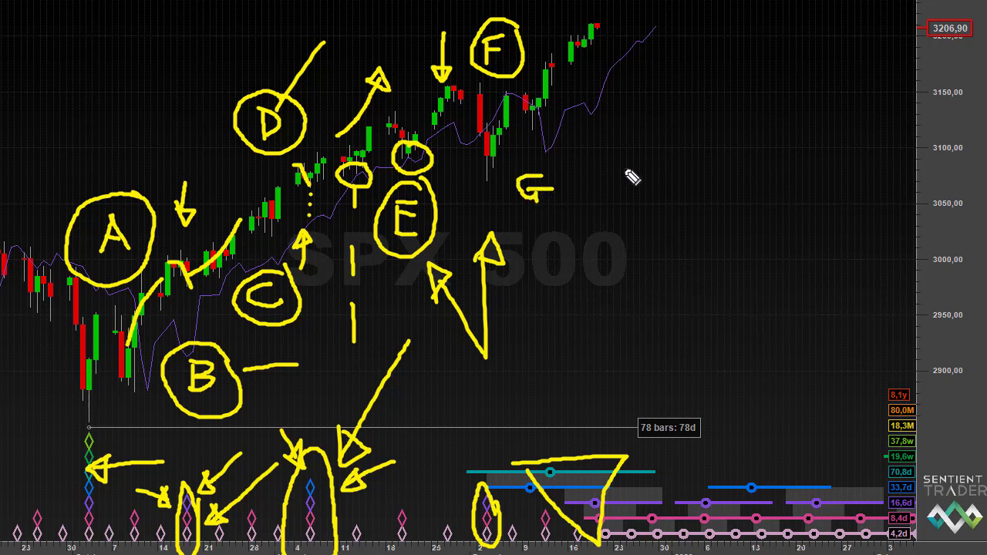
pyautogui.moveTo(620, 196)
pyautogui.mouseDown()
pyautogui.moveTo(624, 225)
pyautogui.moveTo(648, 207)
pyautogui.moveTo(649, 226)
pyautogui.mouseUp()
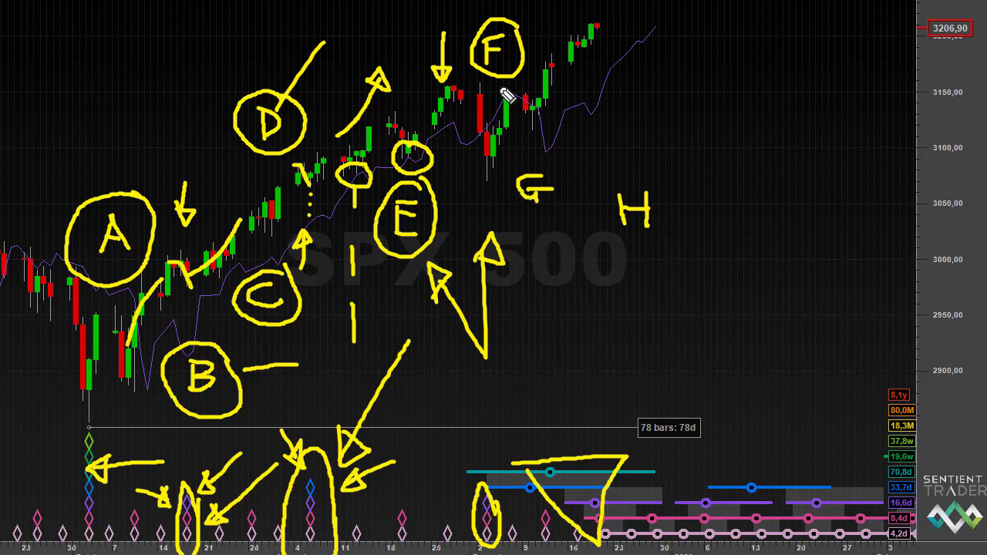
pyautogui.moveTo(443, 78)
pyautogui.mouseDown()
pyautogui.moveTo(469, 94)
pyautogui.moveTo(503, 185)
pyautogui.mouseUp()
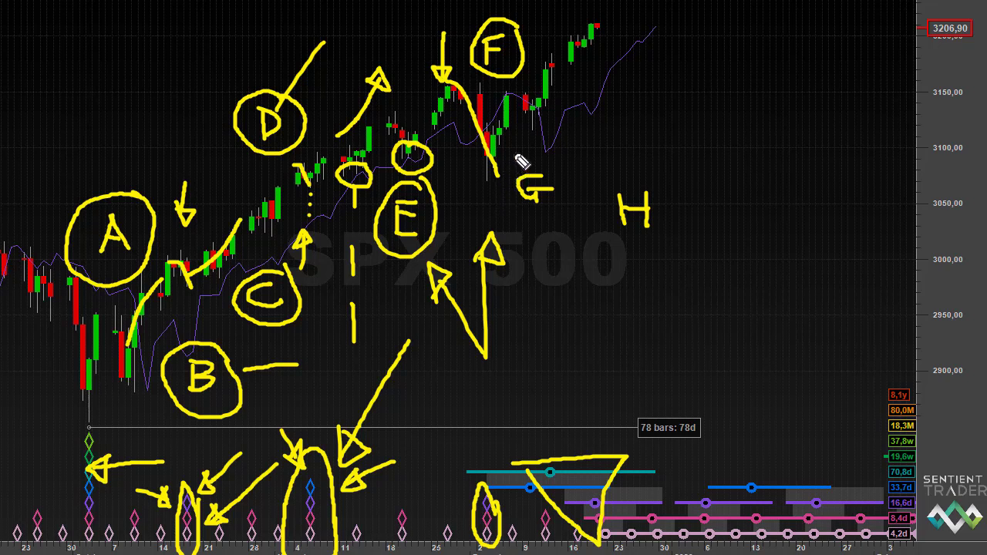
pyautogui.moveTo(512, 151); pyautogui.dragTo(595, 56)
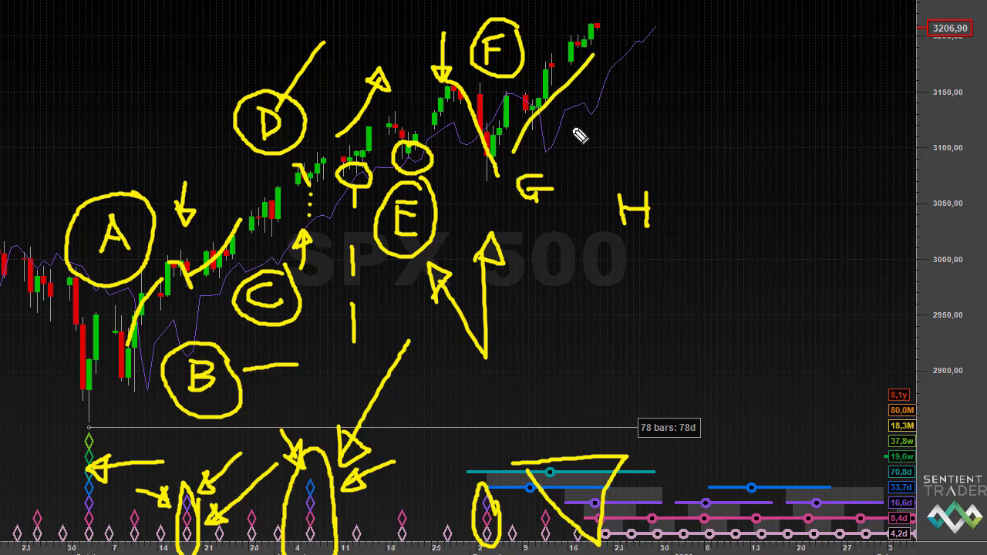